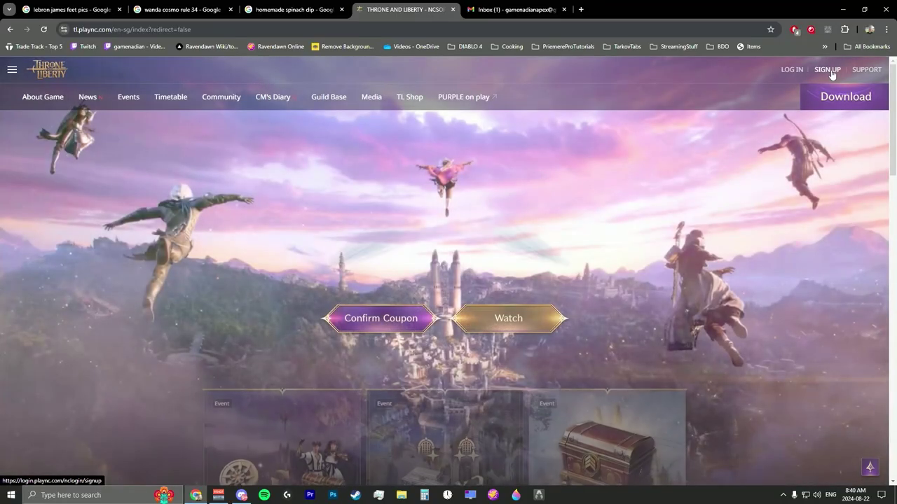
{"action": "left_click", "coordinate": [832, 73]}
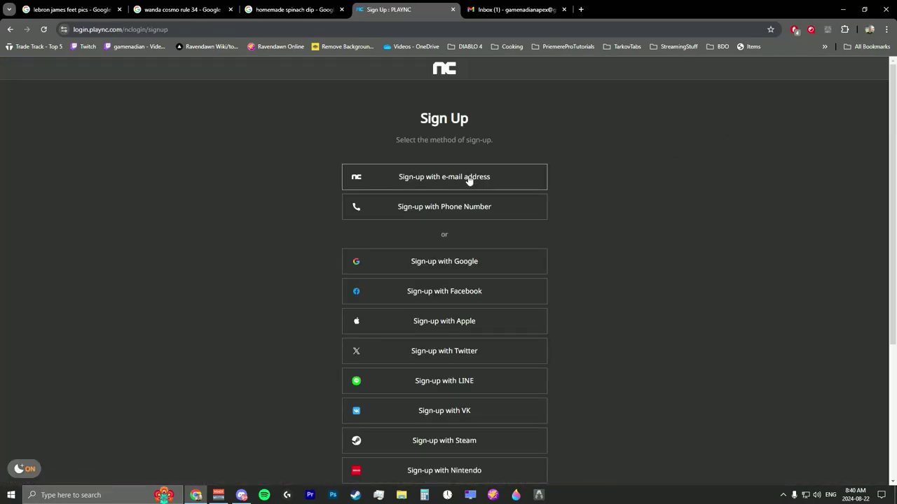
{"action": "left_click", "coordinate": [470, 180]}
{"action": "left_click", "coordinate": [440, 182]}
{"action": "scroll", "coordinate": [414, 267], "scroll_direction": "down", "scroll_amount": 10}
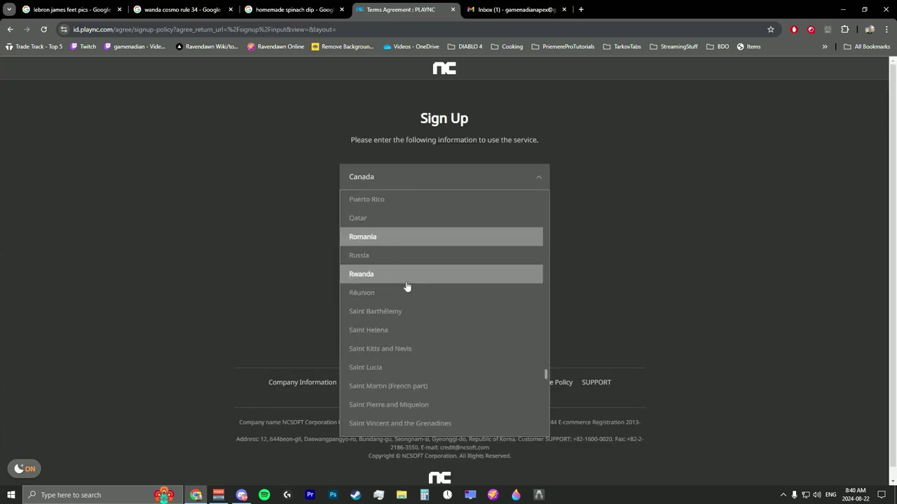
{"action": "left_click", "coordinate": [409, 239]}
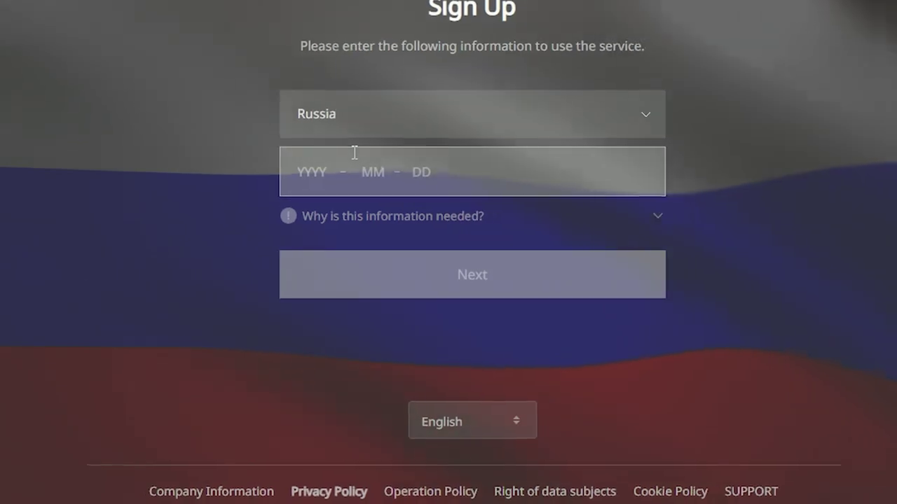
{"action": "type", "text": "19890525"}
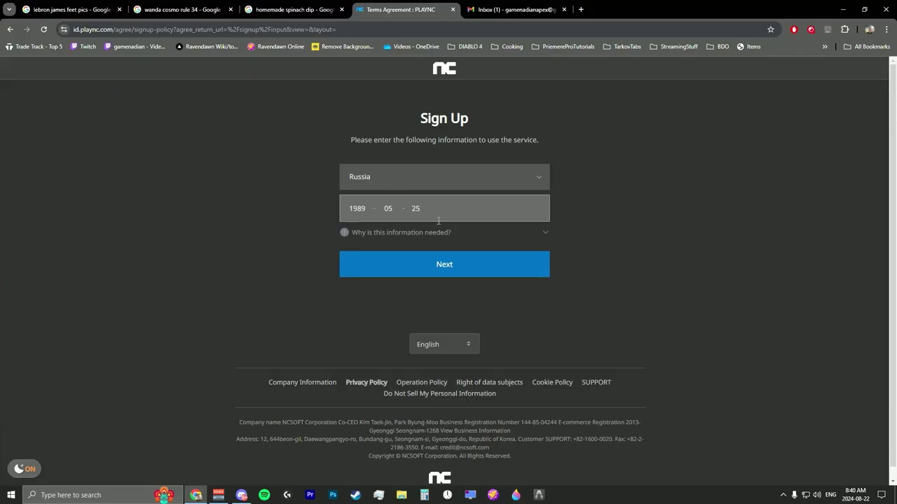
{"action": "left_click", "coordinate": [452, 273]}
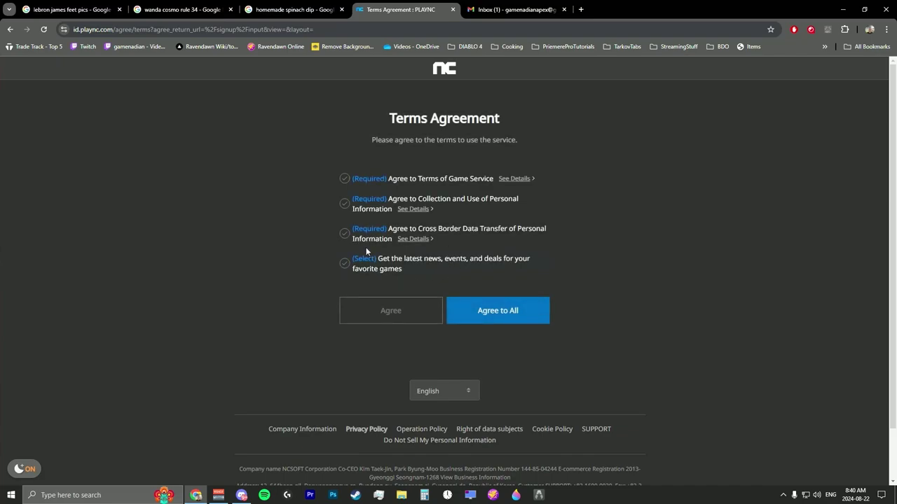
{"action": "left_click", "coordinate": [480, 311]}
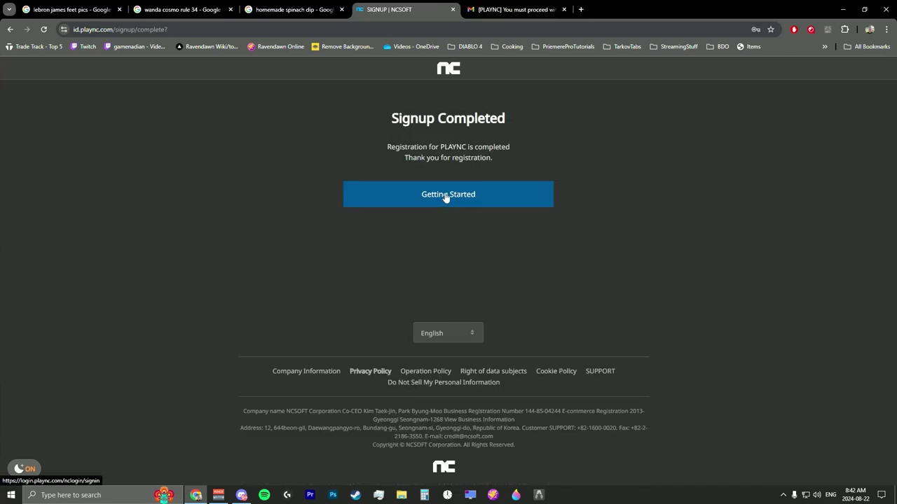
{"action": "left_click", "coordinate": [447, 196]}
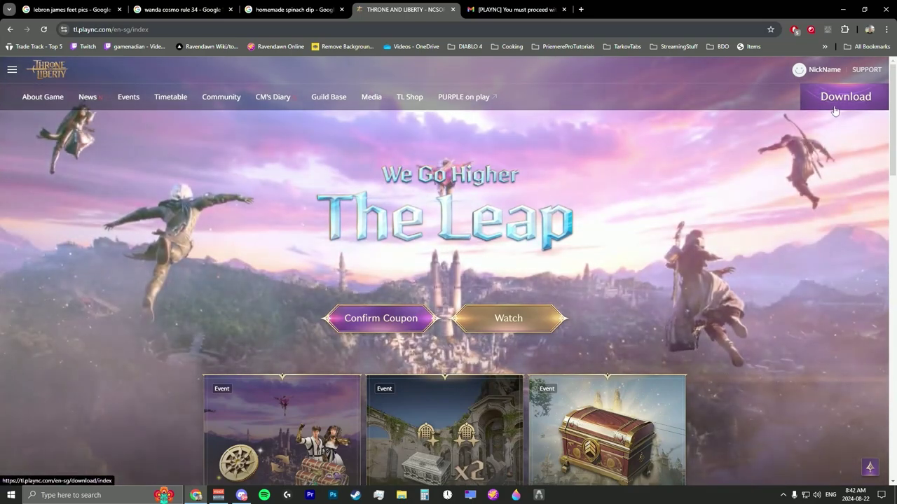
Search Windows Start for 'exit', after a false start with 'pur', and launch ExitLag.
{"action": "key", "text": "super"}
{"action": "type", "text": "pur"}
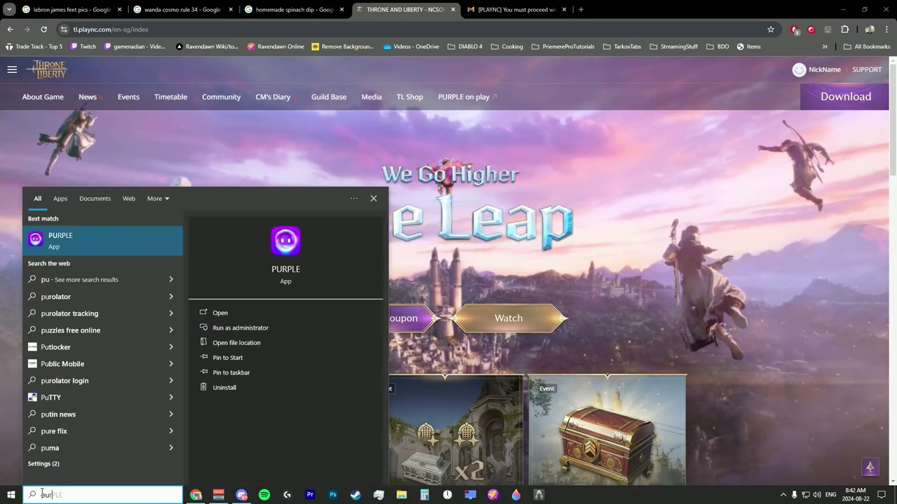
{"action": "left_click", "coordinate": [83, 495]}
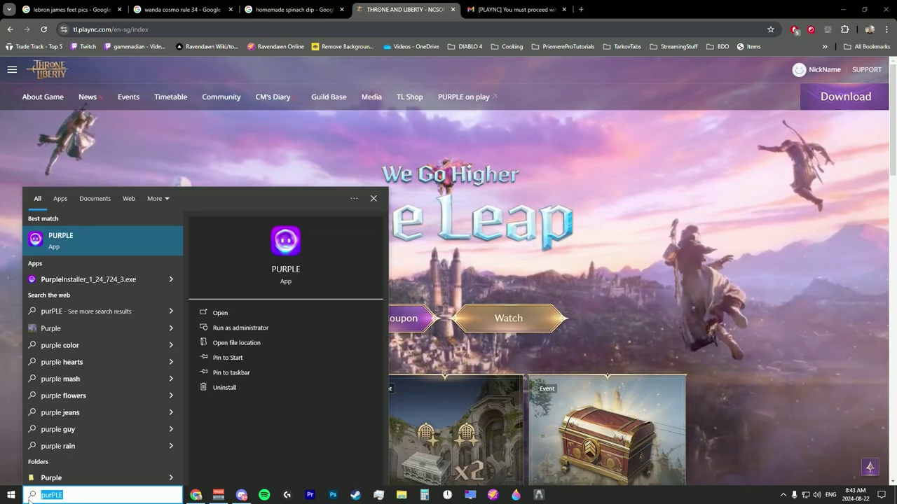
{"action": "key", "text": "BackSpace"}
{"action": "type", "text": "e"}
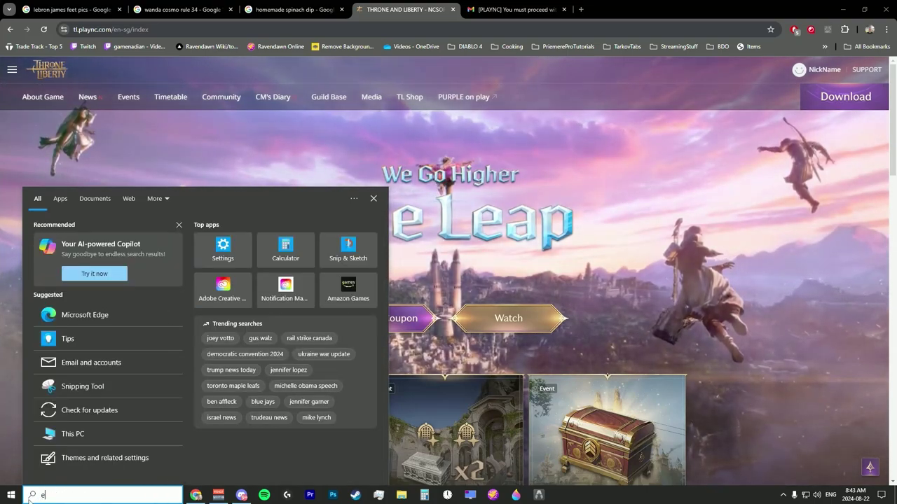
{"action": "type", "text": "xit"}
{"action": "left_click", "coordinate": [92, 245]}
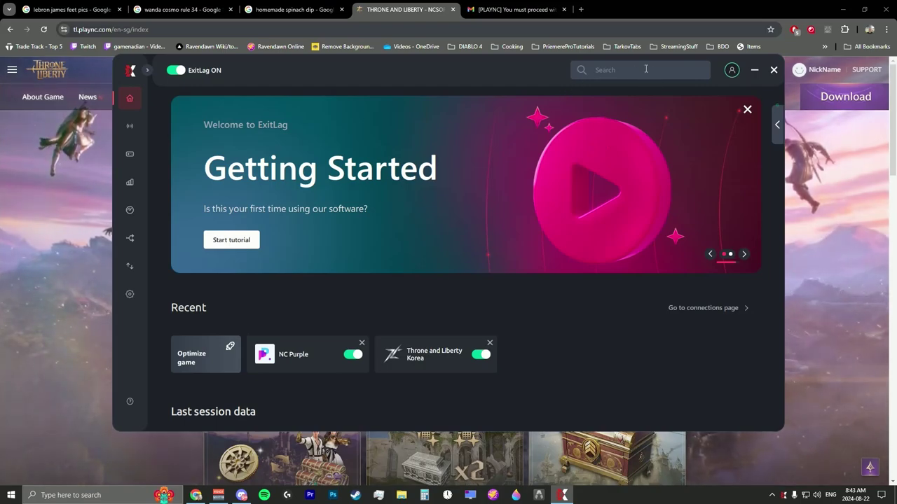
On ExitLag's connections page, search 'puinc p' and select NC Purple.
{"action": "left_click", "coordinate": [130, 126]}
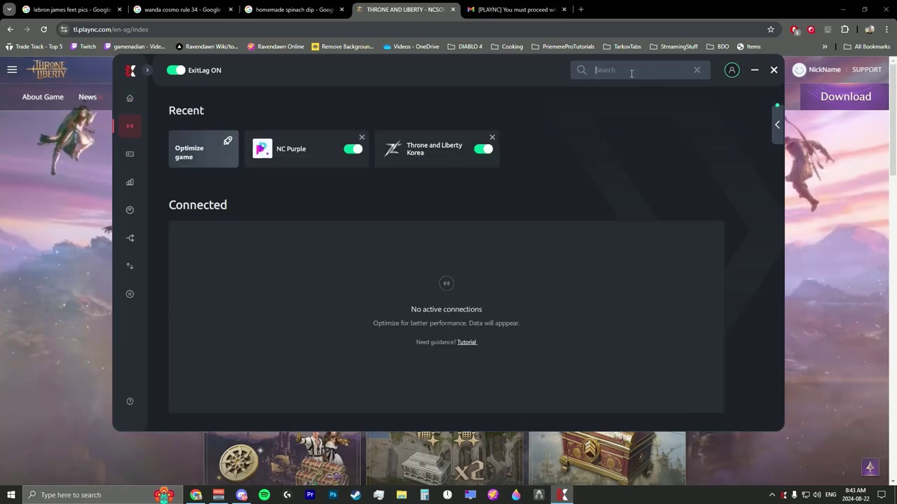
{"action": "left_click", "coordinate": [631, 70]}
{"action": "type", "text": "pui"}
{"action": "type", "text": "nc"}
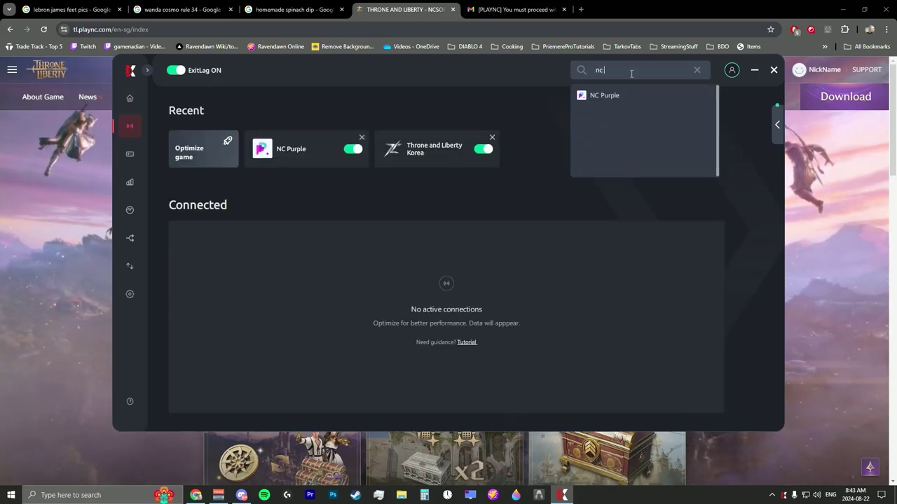
{"action": "type", "text": " p"}
{"action": "left_click", "coordinate": [609, 95]}
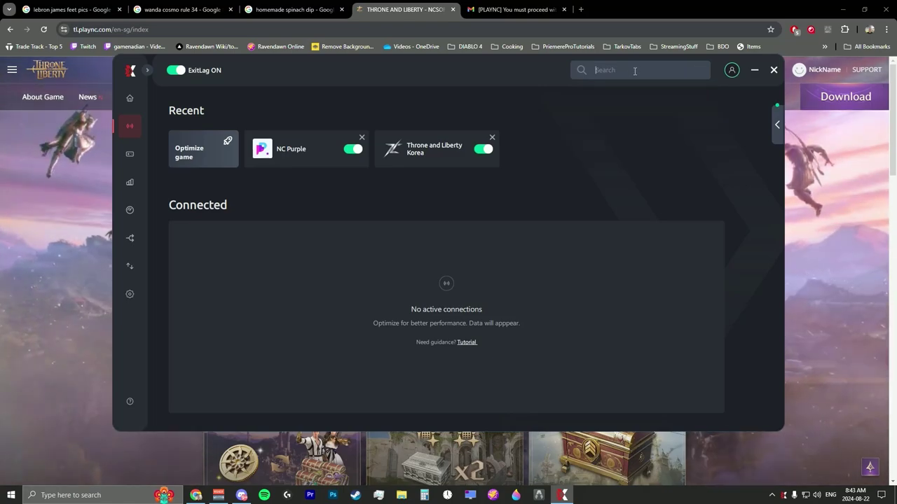
Apply the NC Purple routes, then open and apply the Throne and Liberty Korea route.
{"action": "left_click", "coordinate": [635, 70]}
{"action": "type", "text": "throne"}
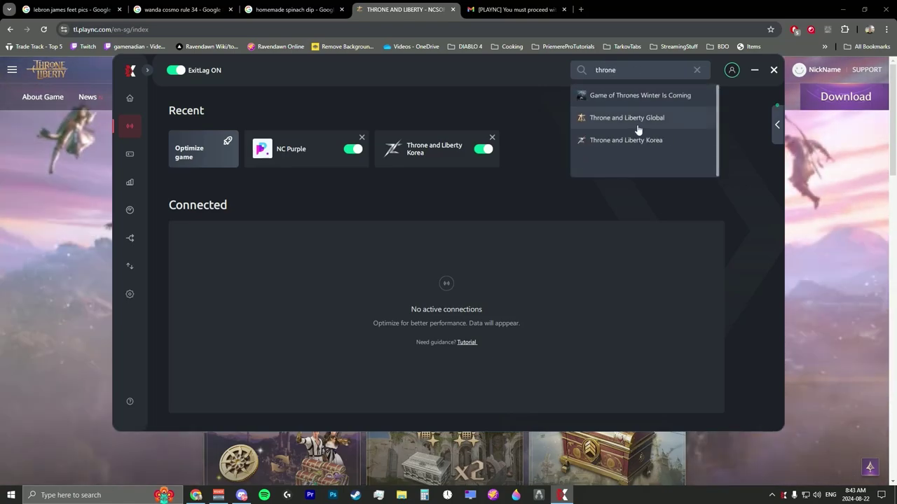
{"action": "left_click", "coordinate": [324, 152]}
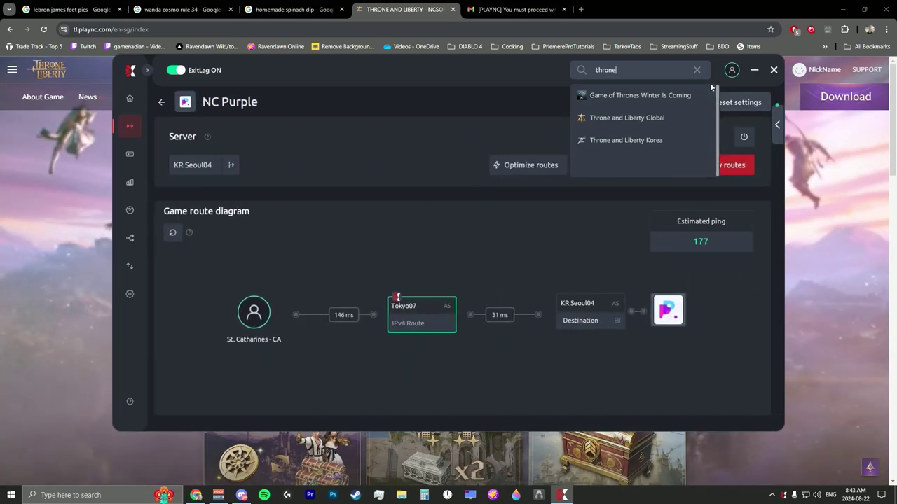
{"action": "left_click", "coordinate": [696, 70]}
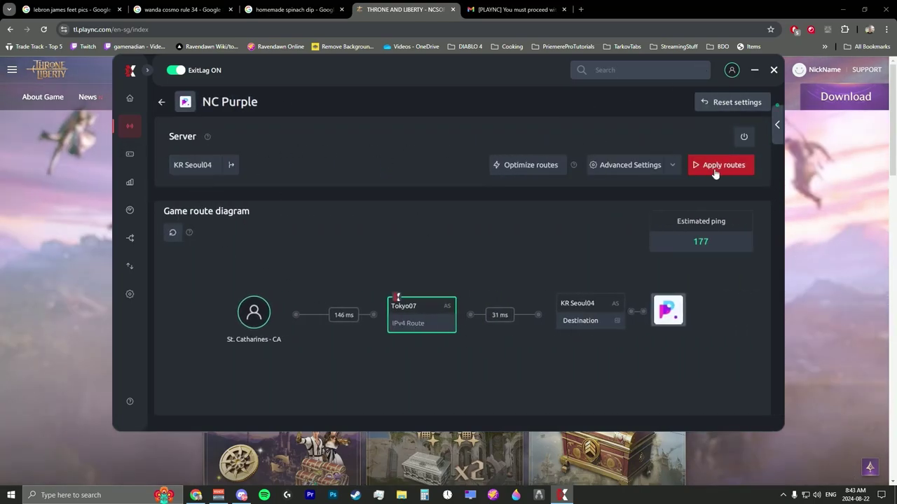
{"action": "left_click", "coordinate": [715, 170]}
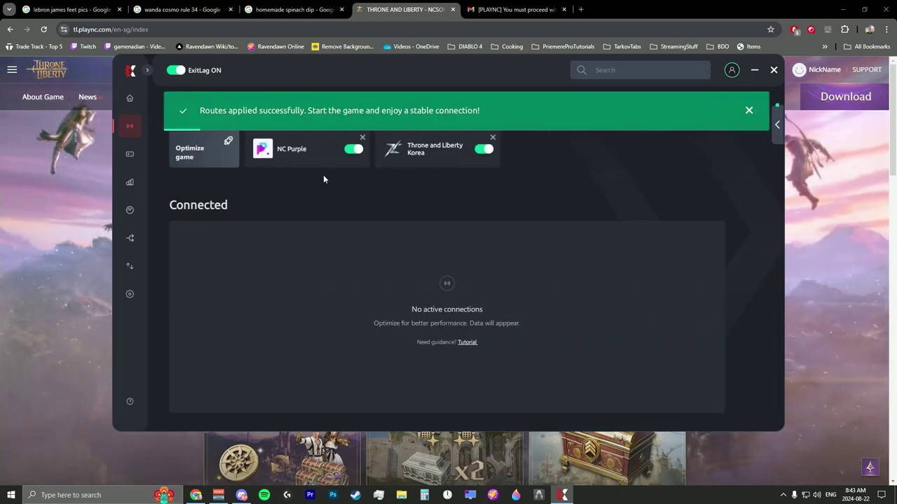
{"action": "left_click", "coordinate": [233, 165]}
{"action": "left_click", "coordinate": [714, 170]}
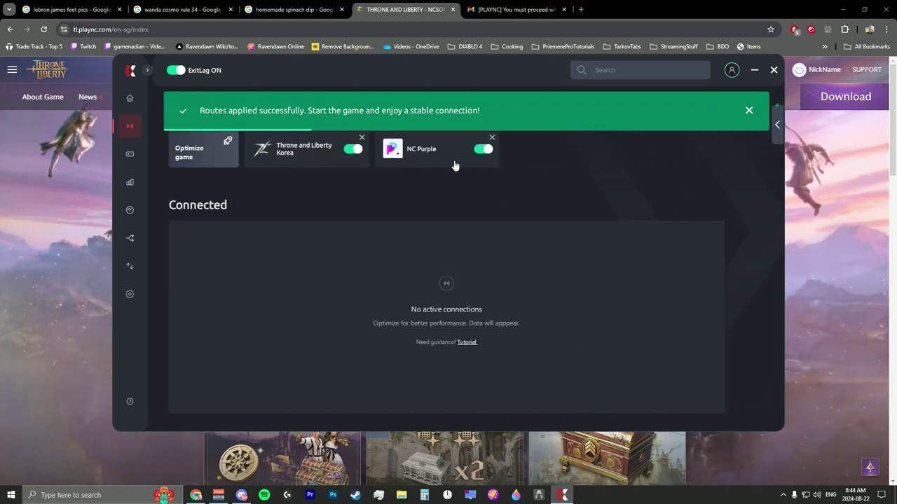
Launch PURPLE via the 'pur' taskbar search and enter the PLAYNC account e-mail.
{"action": "left_click", "coordinate": [98, 496]}
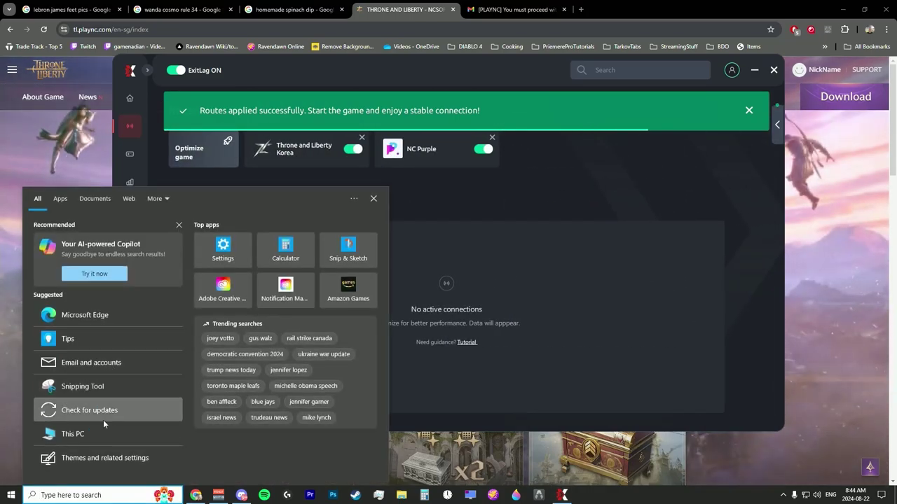
{"action": "type", "text": "pur"}
{"action": "left_click", "coordinate": [93, 231]}
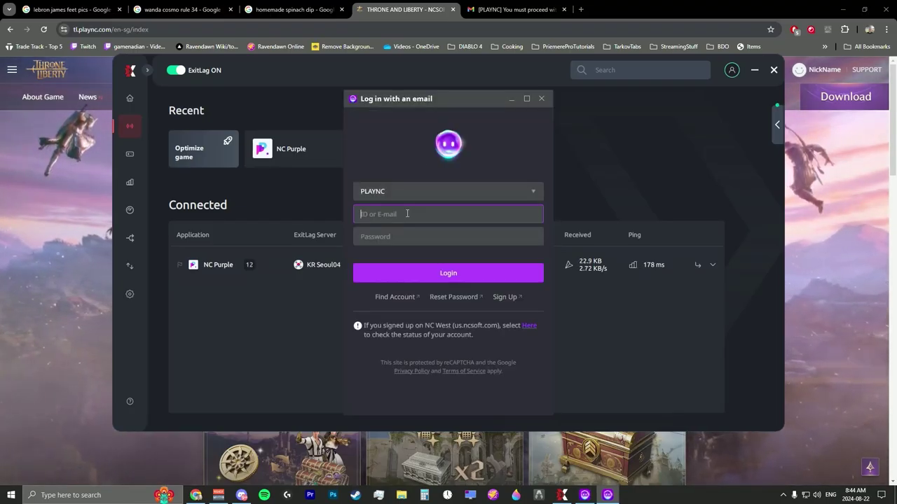
{"action": "type", "text": "gamenadiana"}
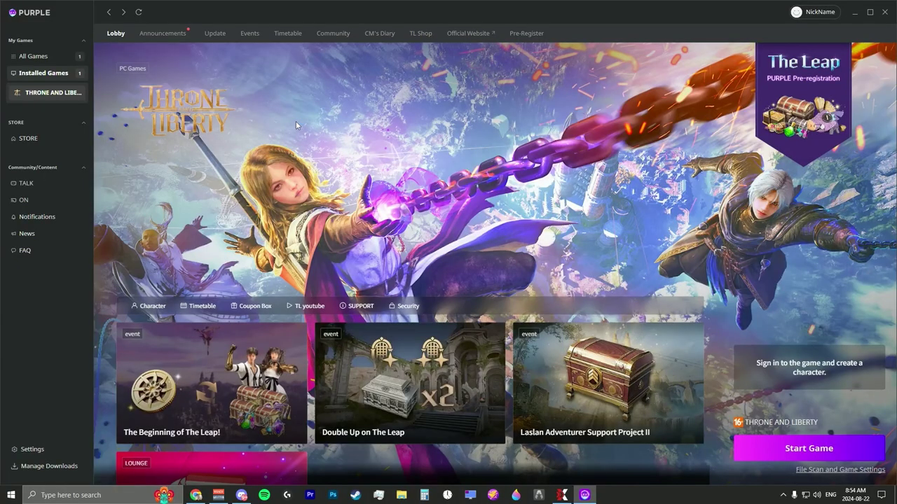
Start Throne and Liberty from the PURPLE lobby.
{"action": "left_click", "coordinate": [812, 452]}
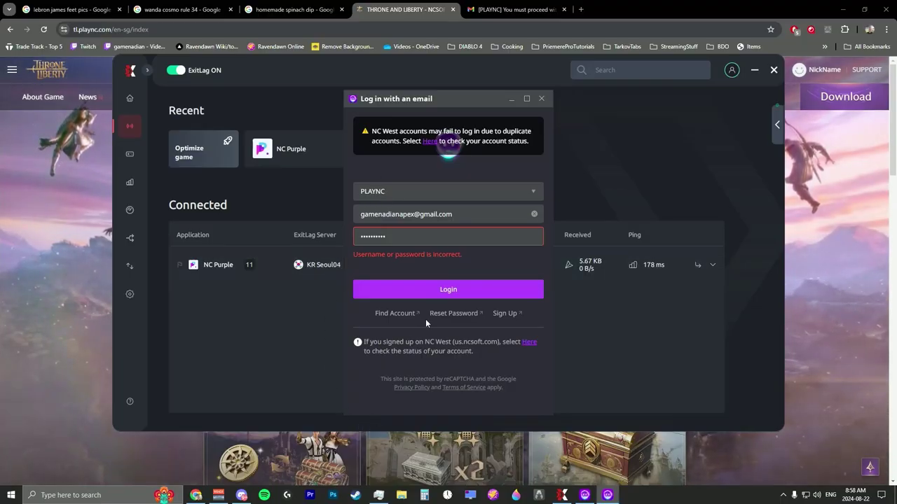
Abandon a screen snip of the warning, retry the login, and mark a bus tile in the reCAPTCHA.
{"action": "key", "text": "super+shift+s"}
{"action": "left_click_drag", "start_coordinate": [347, 119], "coordinate": [550, 157]}
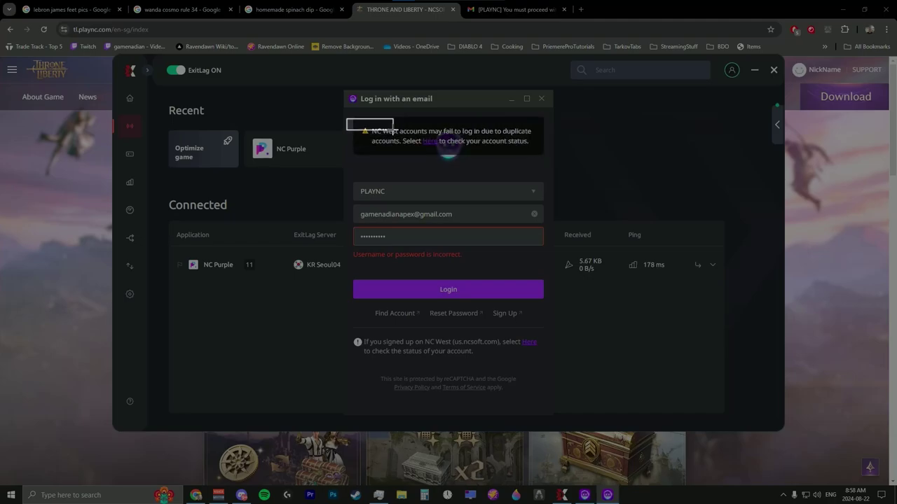
{"action": "key", "text": "Escape"}
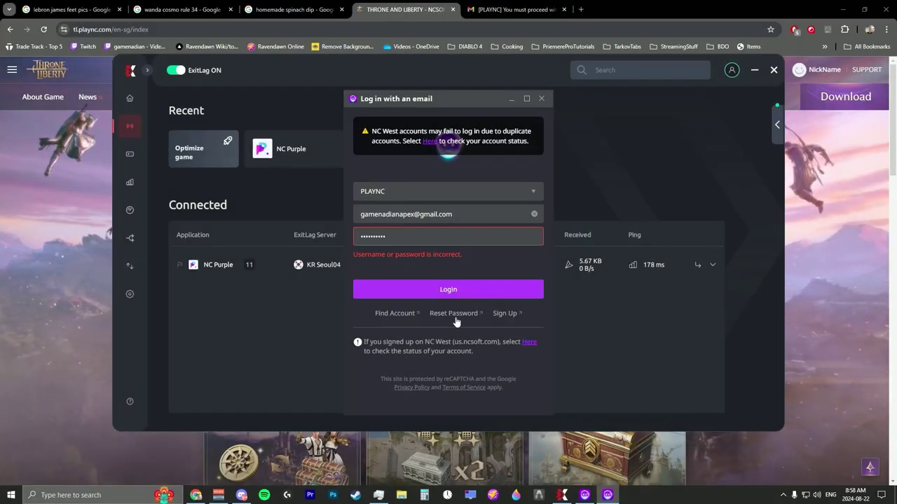
{"action": "left_click", "coordinate": [449, 287]}
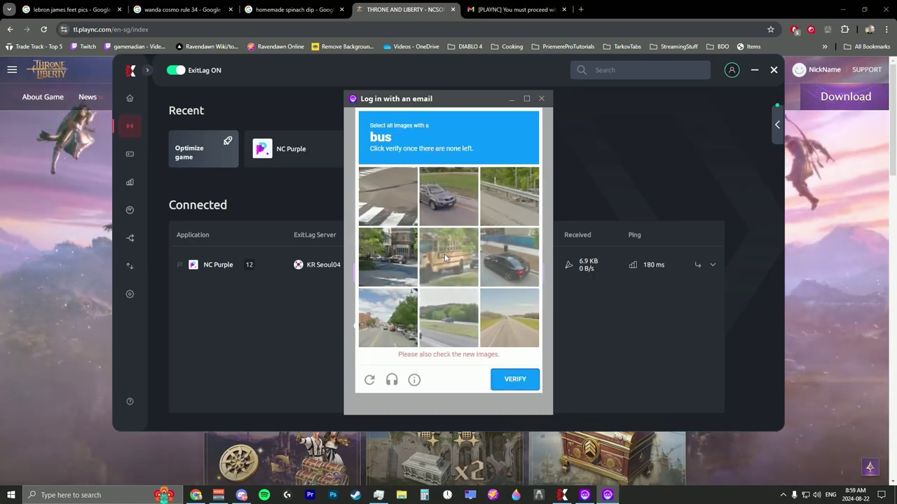
{"action": "left_click", "coordinate": [445, 258]}
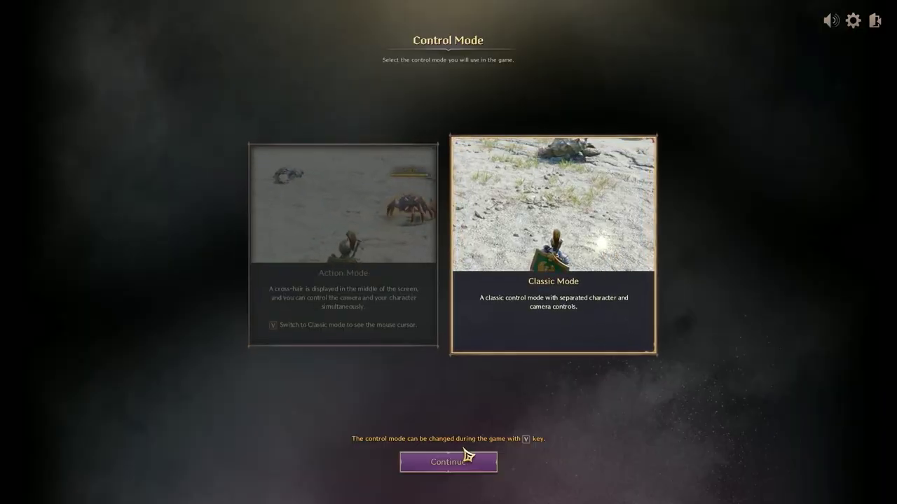
Accept the default Control Mode and Volume settings with Continue.
{"action": "left_click", "coordinate": [465, 459]}
{"action": "left_click", "coordinate": [468, 468]}
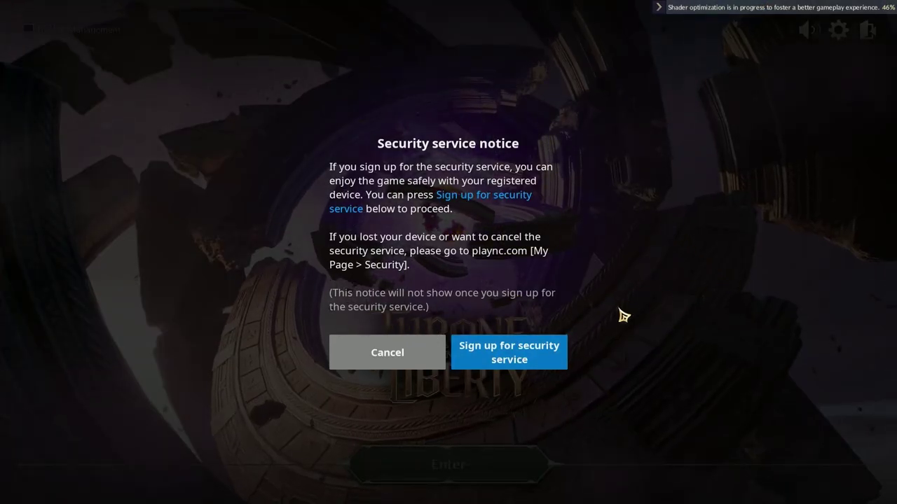
Sign up for the security service, agree to the notice, set the country code, and choose the Kallis server.
{"action": "left_click", "coordinate": [544, 358]}
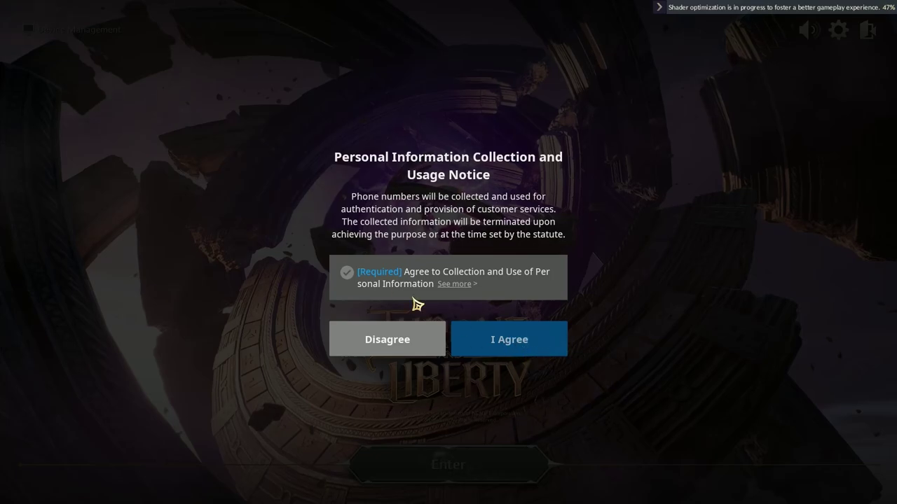
{"action": "left_click", "coordinate": [344, 274]}
{"action": "left_click", "coordinate": [537, 344]}
{"action": "left_click", "coordinate": [429, 255]}
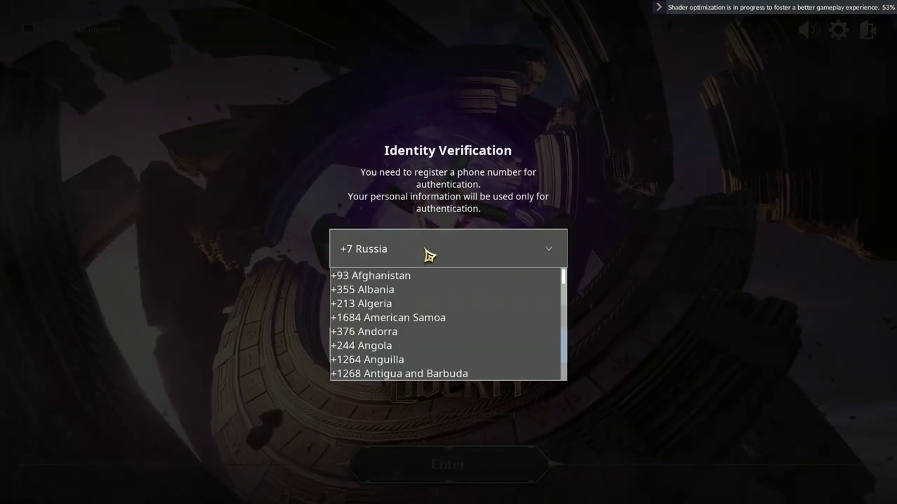
{"action": "left_click", "coordinate": [402, 263]}
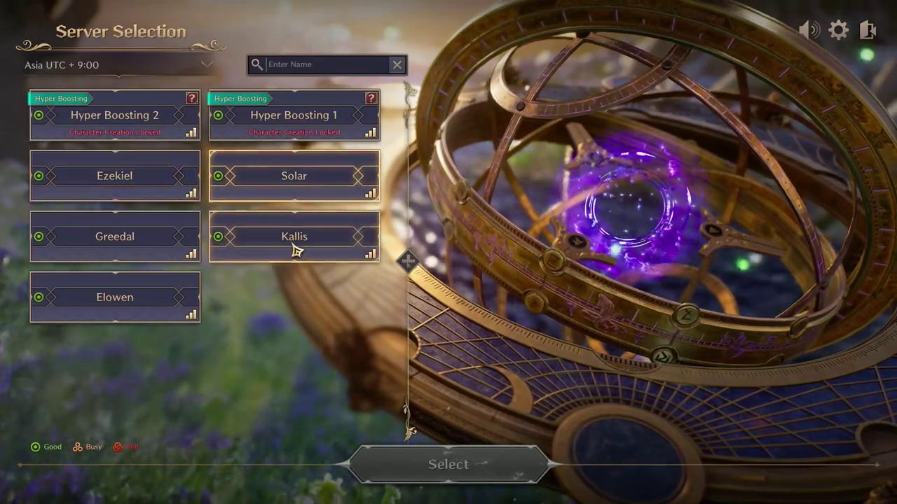
{"action": "left_click", "coordinate": [354, 236]}
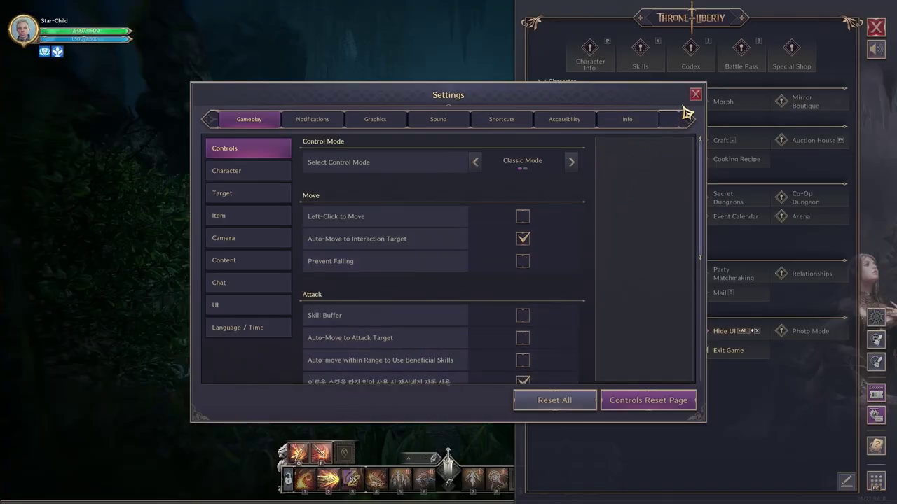
{"action": "left_click", "coordinate": [695, 93]}
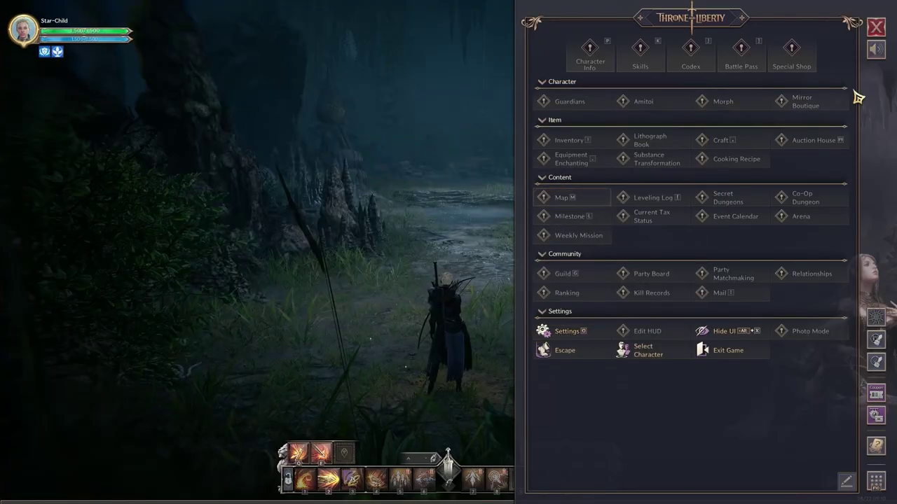
Open Settings with O, go to Gameplay > Language / Time, and open the Display Language list.
{"action": "key", "text": "o"}
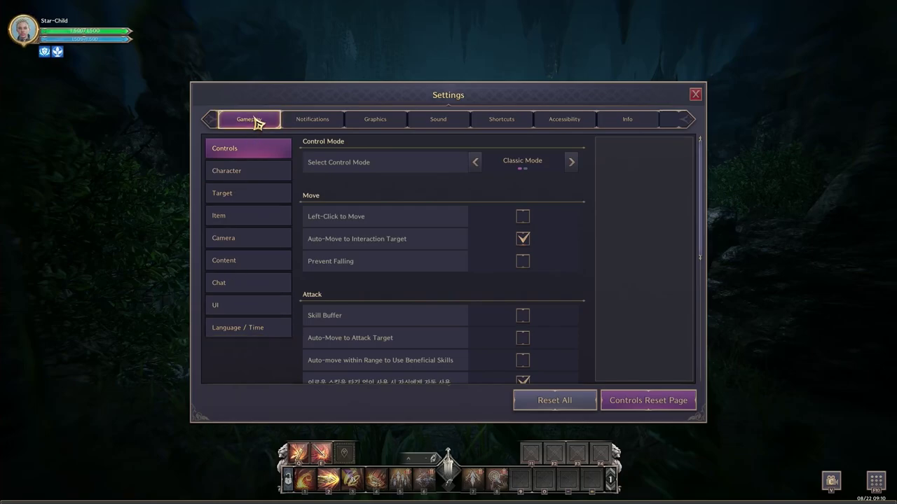
{"action": "left_click", "coordinate": [238, 329]}
{"action": "left_click", "coordinate": [571, 161]}
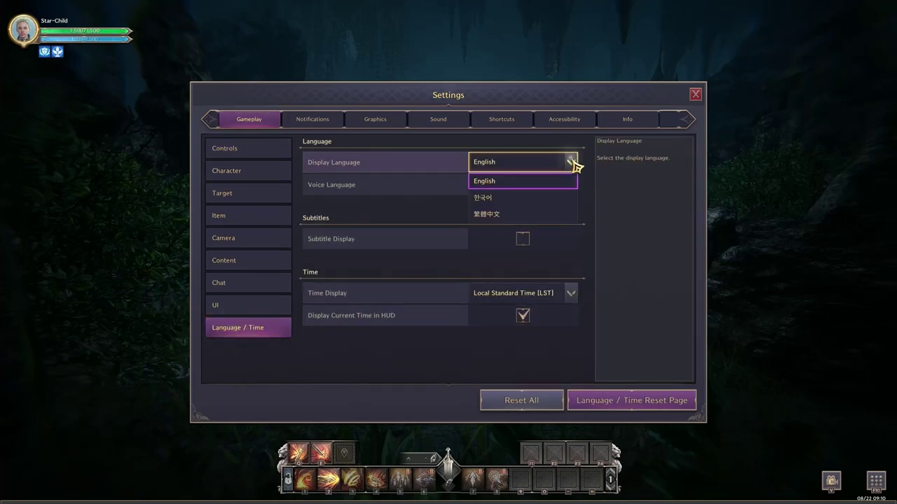